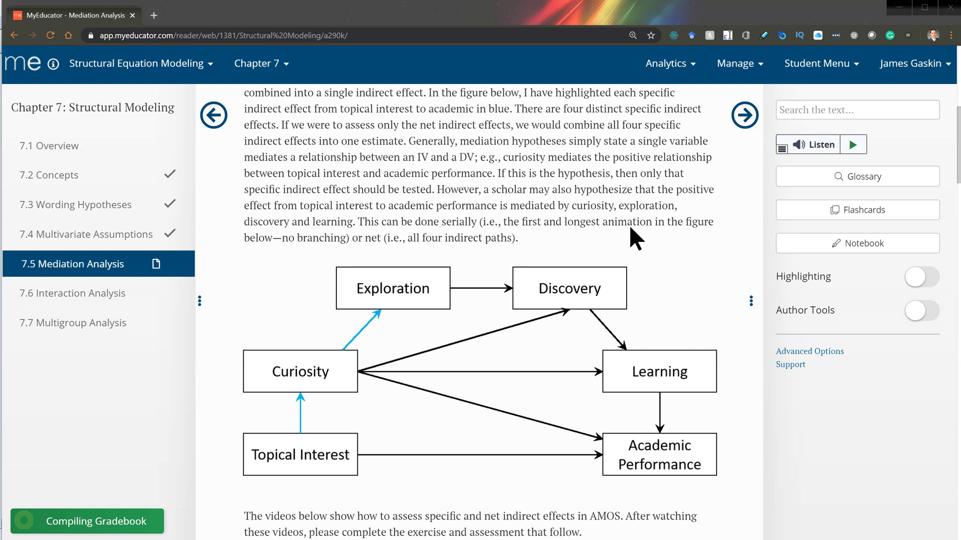
# Switch to SPSS and open the Linear Regression dialog from the Analyze menu.
pyautogui.hotkey('alt', 'Tab')
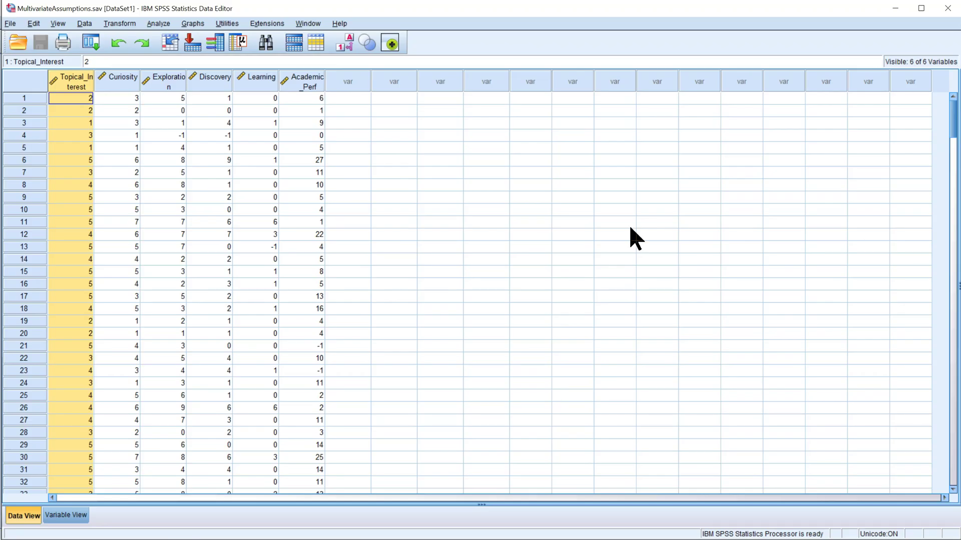
pyautogui.click(161, 24)
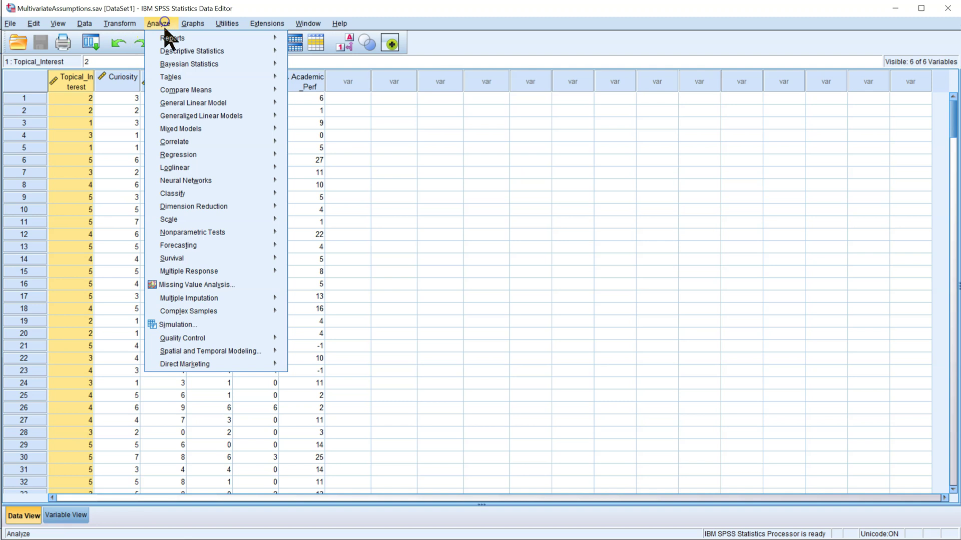
pyautogui.moveTo(179, 155)
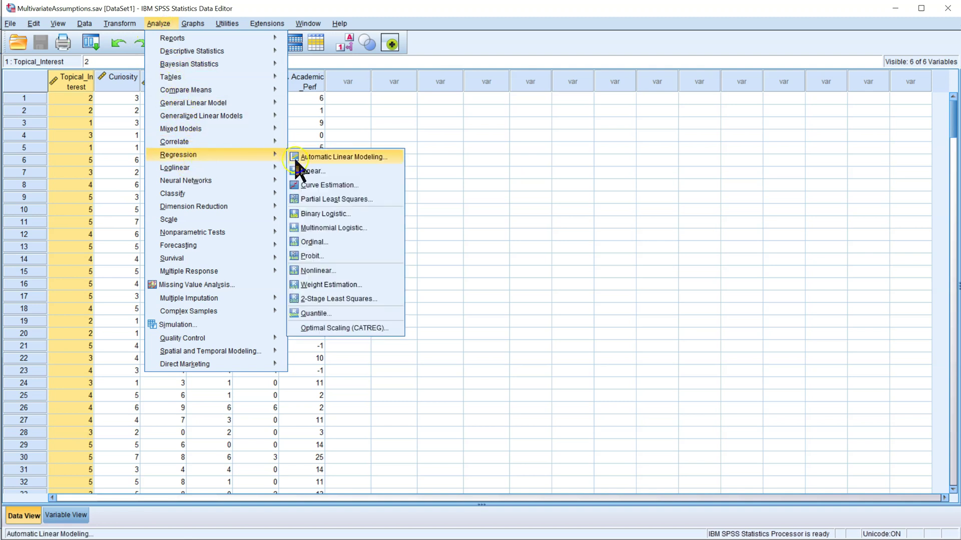
pyautogui.click(309, 172)
# Assign Academic_Perf as dependent and Topical_Interest through Learning as the five independents.
pyautogui.click(273, 287)
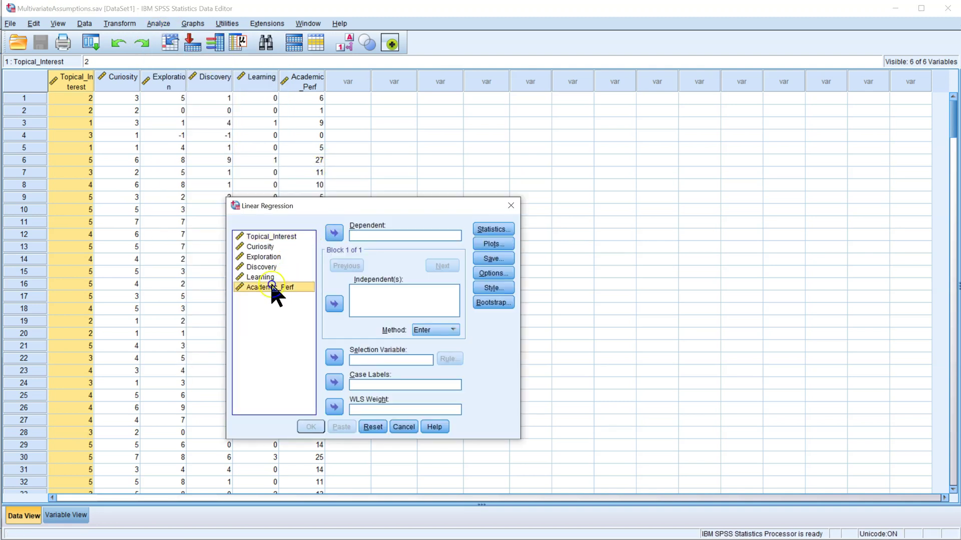
pyautogui.click(334, 234)
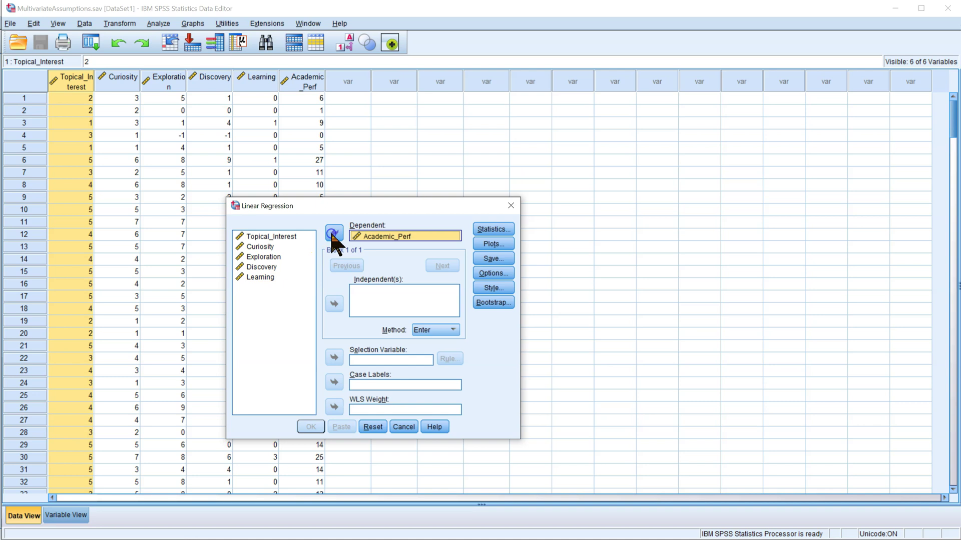
pyautogui.click(266, 239)
pyautogui.keyDown('shift'); pyautogui.click(272, 276); pyautogui.keyUp('shift')
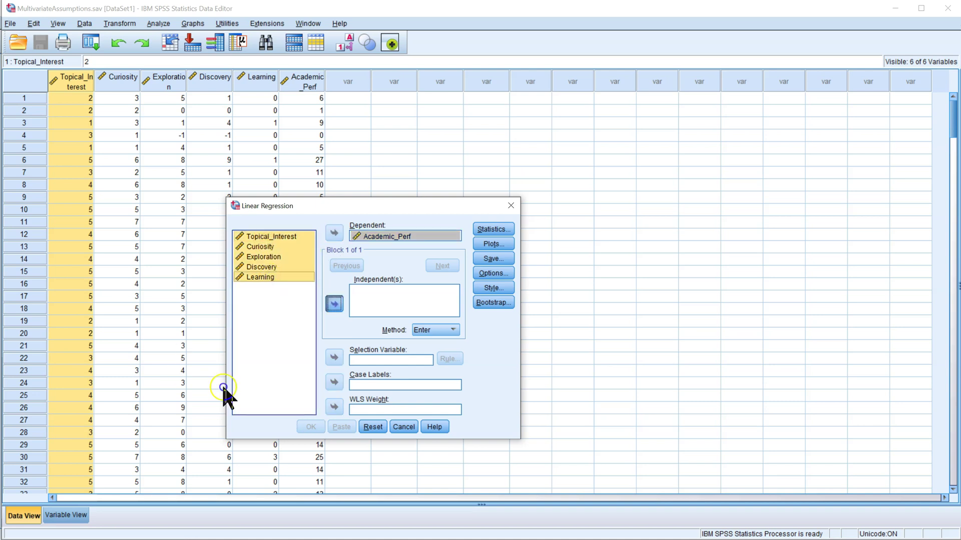
pyautogui.click(335, 303)
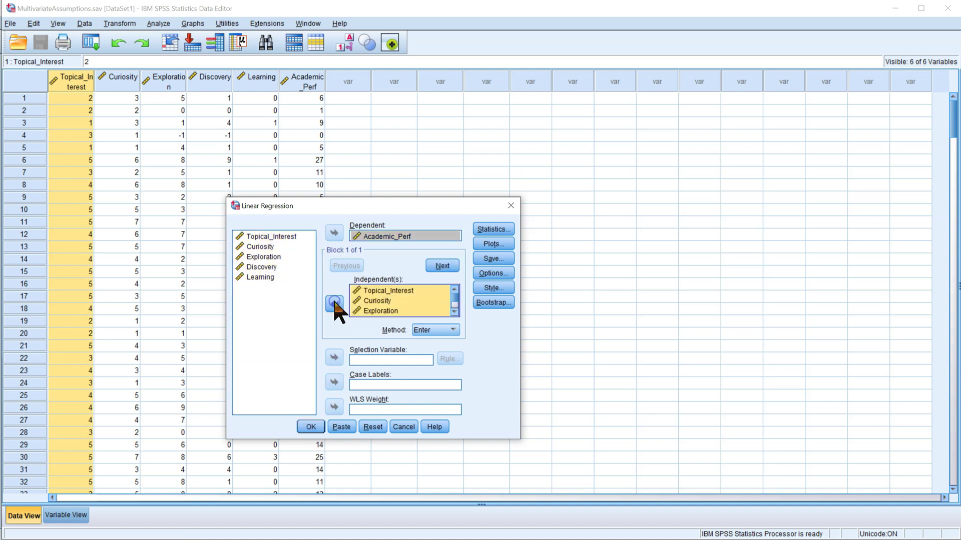
# Save Cook's distance as a new variable and run the regression.
pyautogui.click(500, 261)
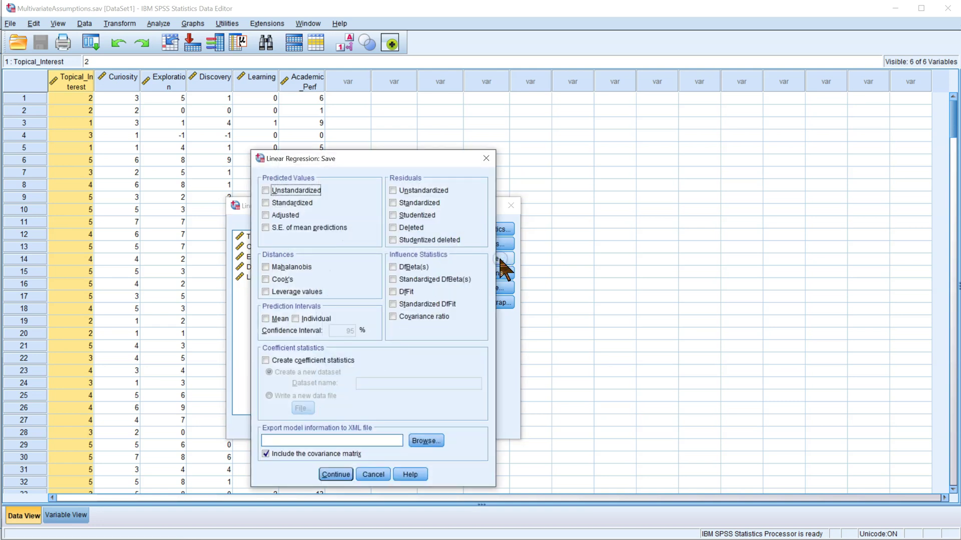
pyautogui.click(284, 282)
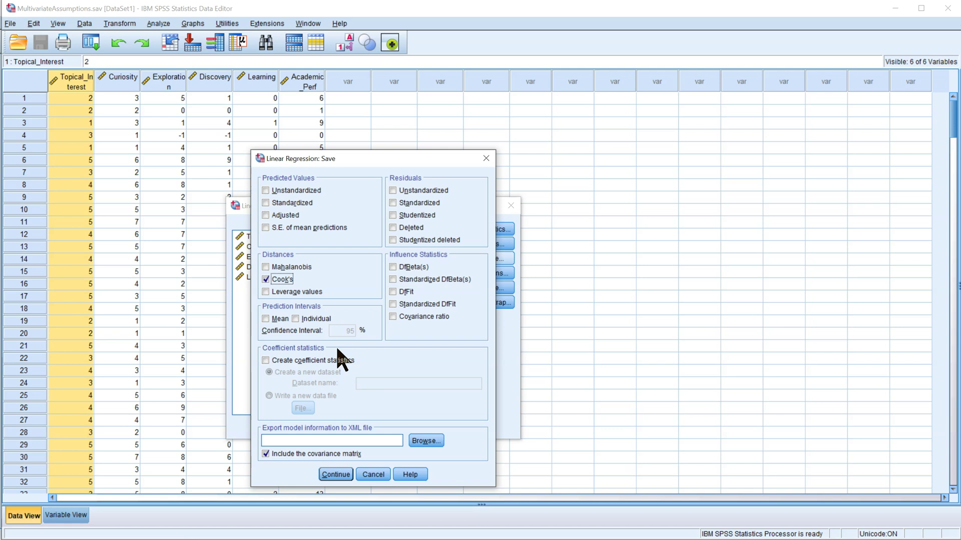
pyautogui.click(336, 474)
pyautogui.click(311, 426)
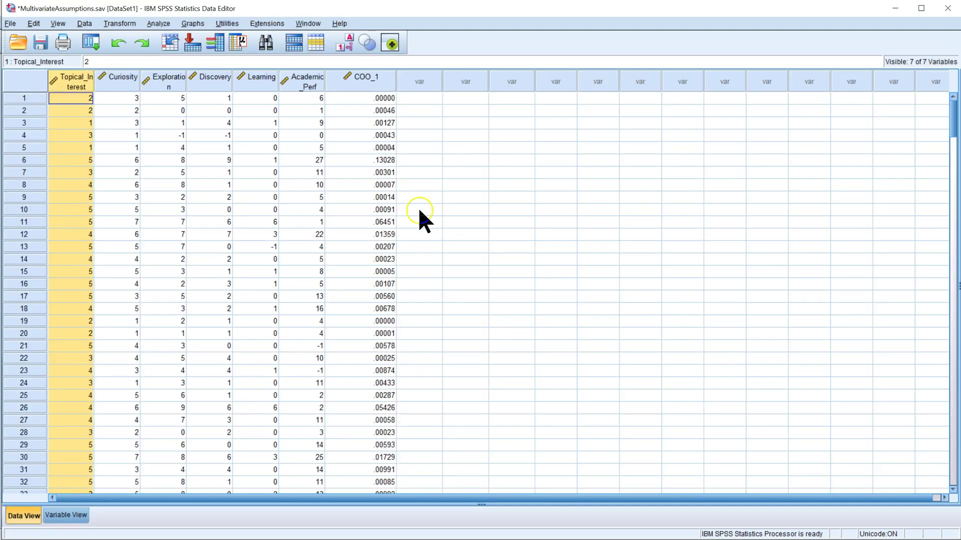
# Check the new COO_1 Cook's distance column in the Data Editor, then open Graphs.
pyautogui.click(369, 82)
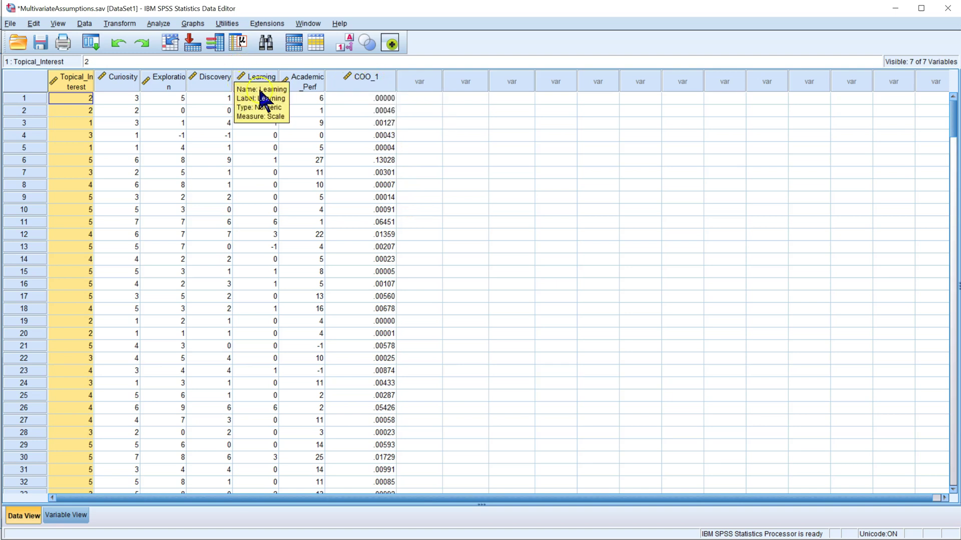
pyautogui.click(193, 23)
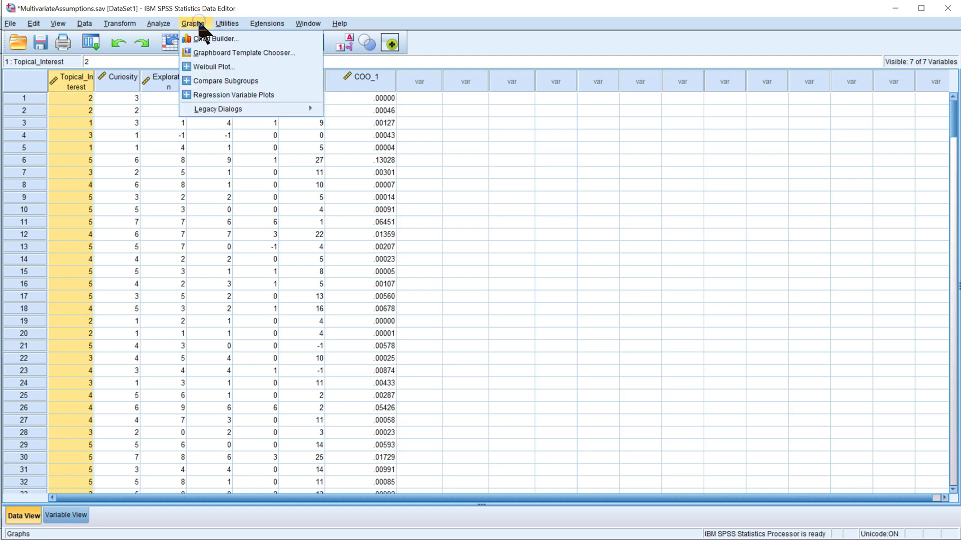
# Build a Simple Scatter in Chart Builder with COO_1 on Y and Academic_Perf on X.
pyautogui.click(252, 40)
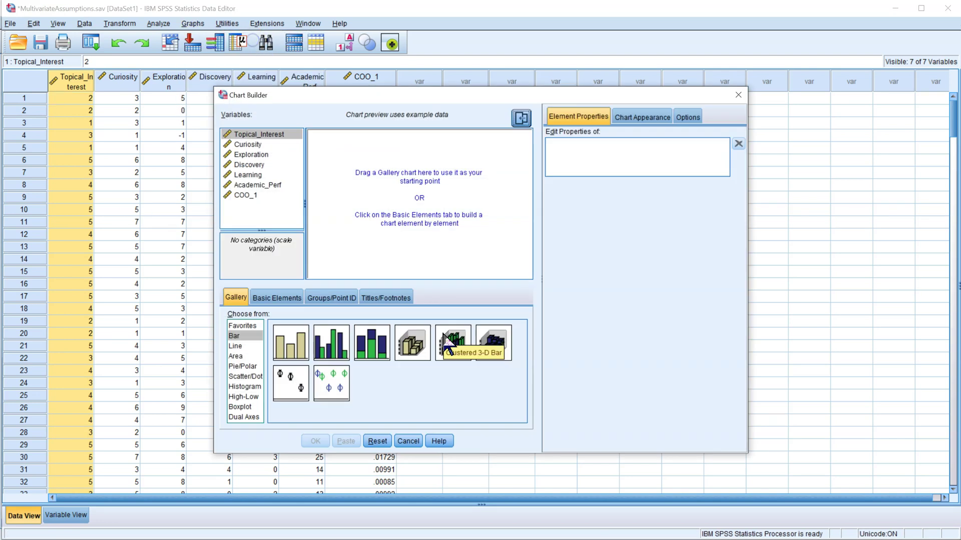
pyautogui.click(245, 377)
pyautogui.moveTo(294, 343); pyautogui.dragTo(375, 225)
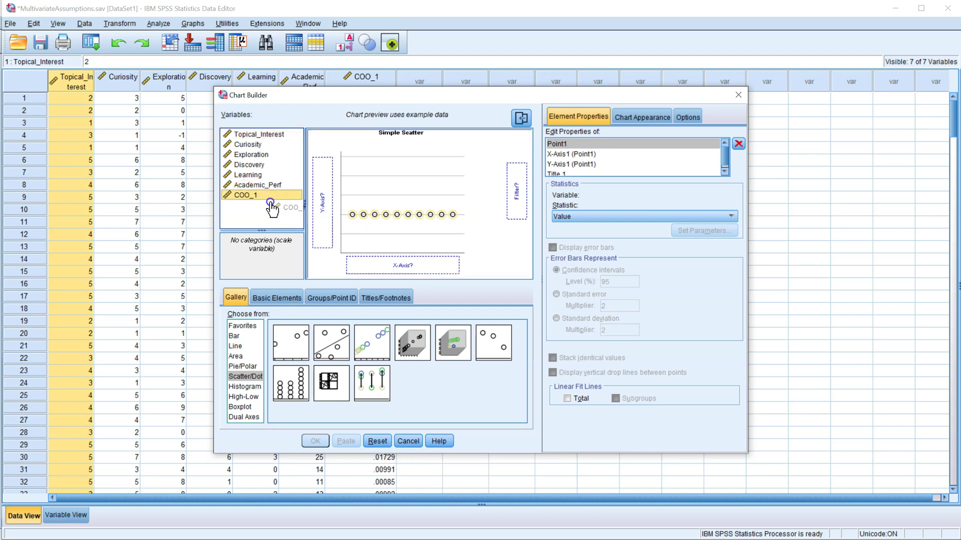
pyautogui.moveTo(264, 202); pyautogui.dragTo(320, 209)
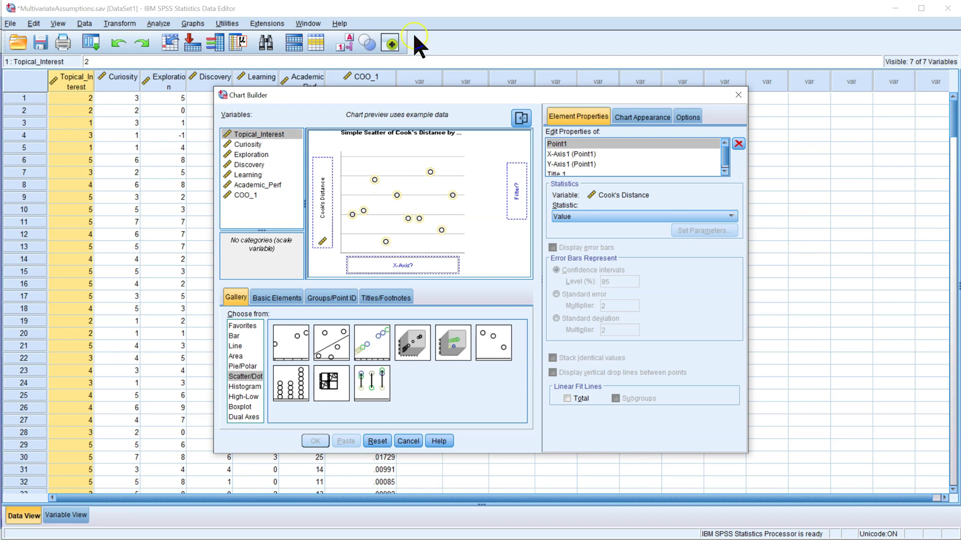
pyautogui.moveTo(257, 186); pyautogui.dragTo(396, 269)
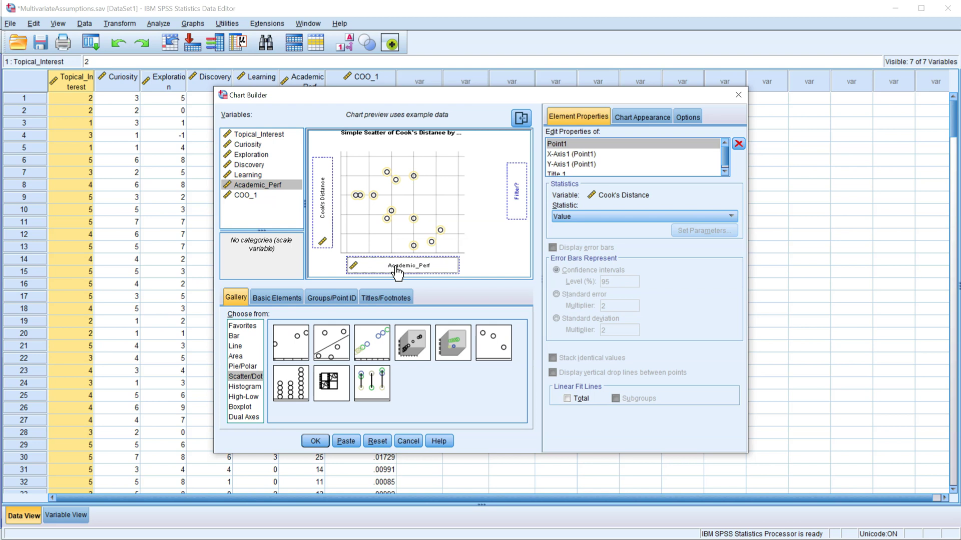
pyautogui.click(316, 441)
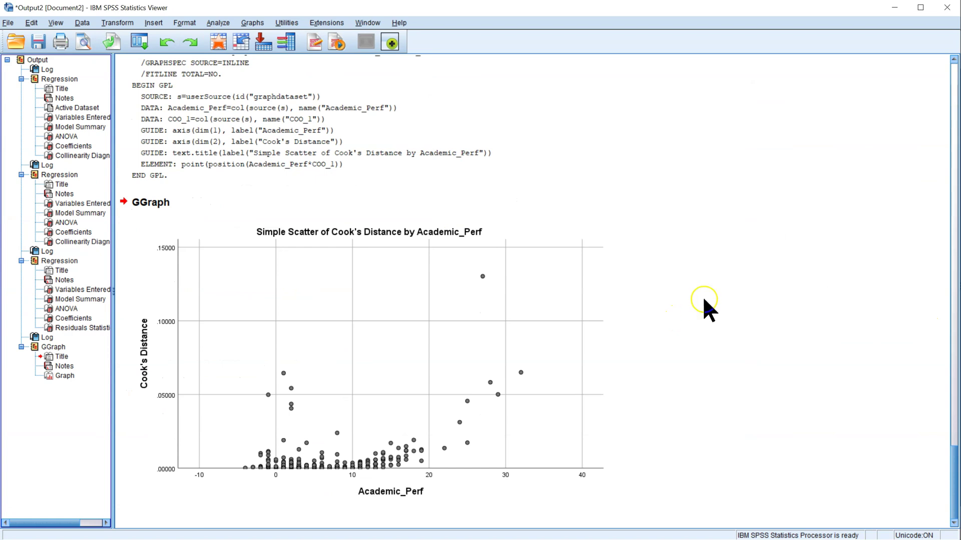
pyautogui.click(589, 447)
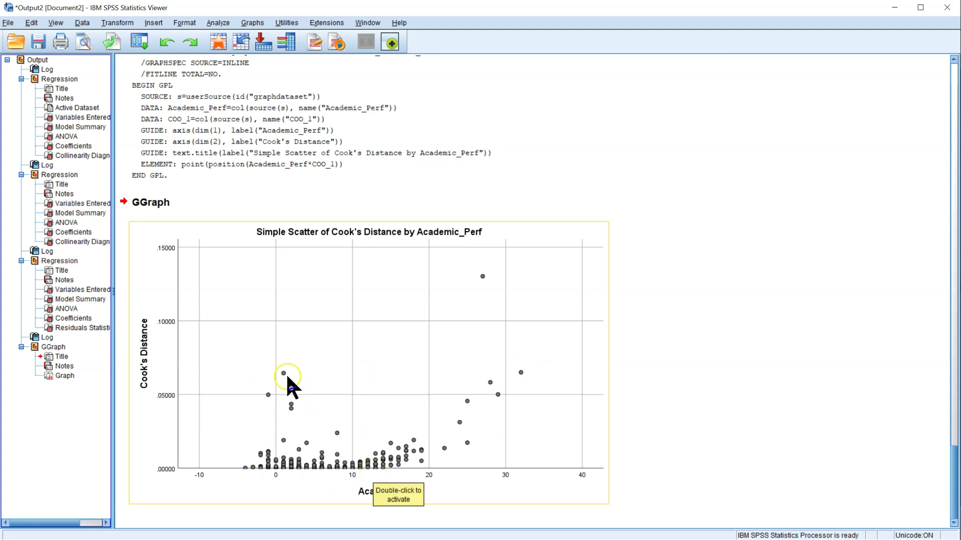
# Show case-number data labels on the Cook's distance scatter points in the Chart Editor.
pyautogui.doubleClick(475, 276)
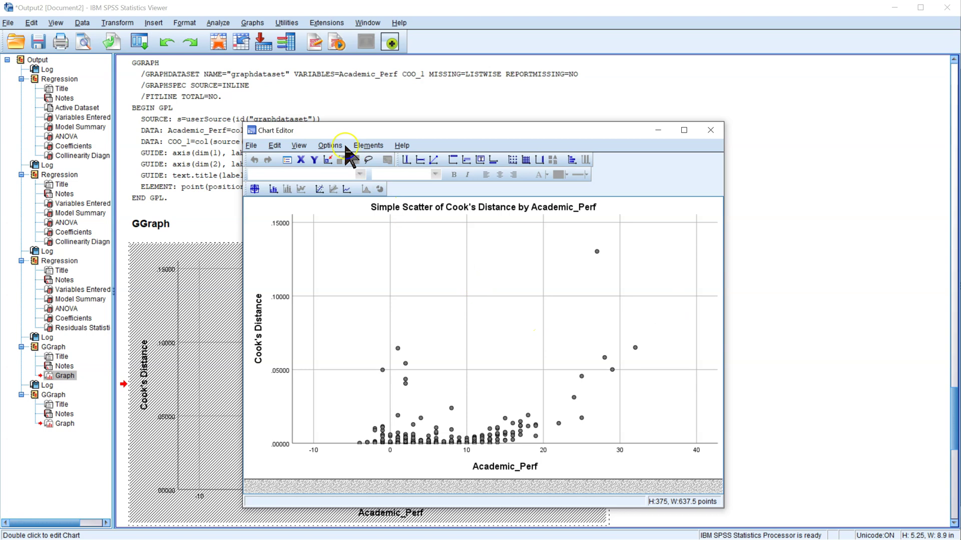
pyautogui.click(366, 147)
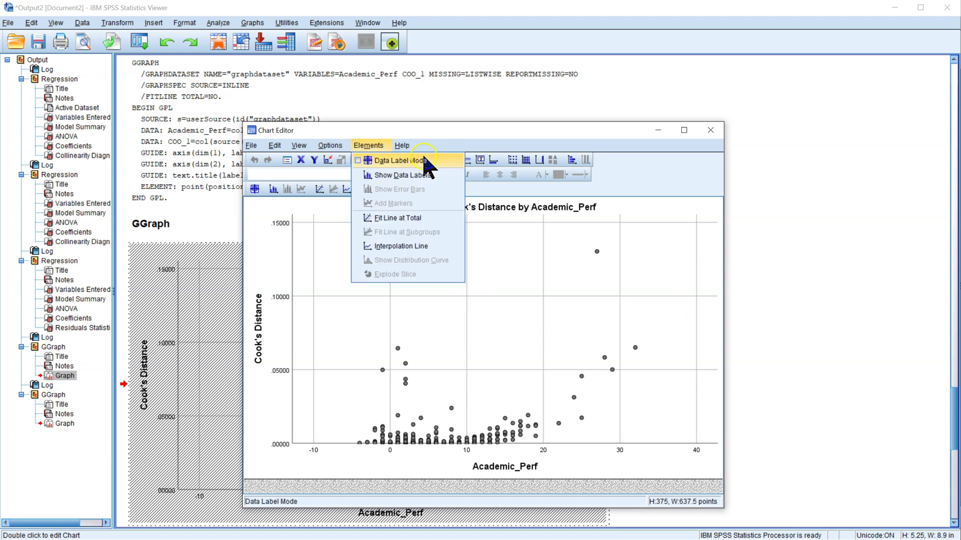
pyautogui.click(439, 179)
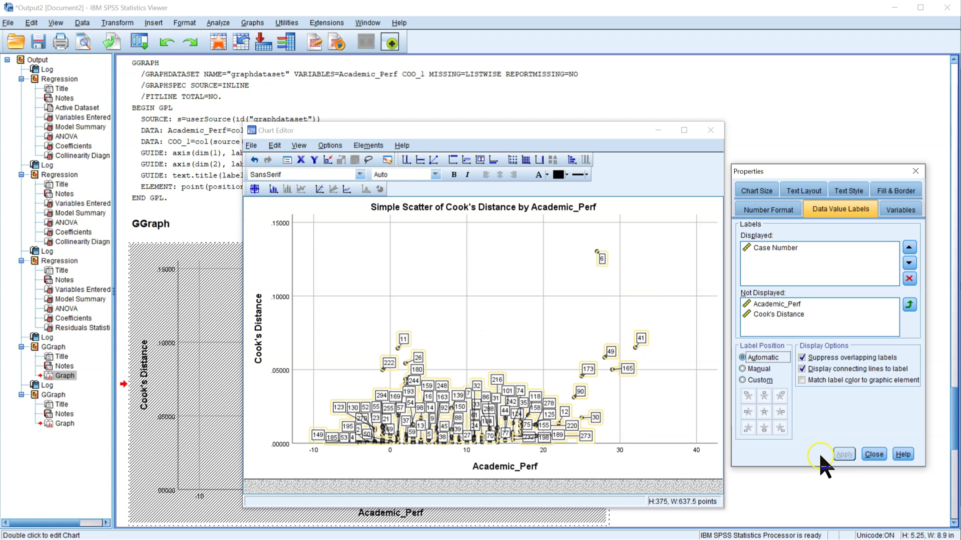
pyautogui.click(874, 454)
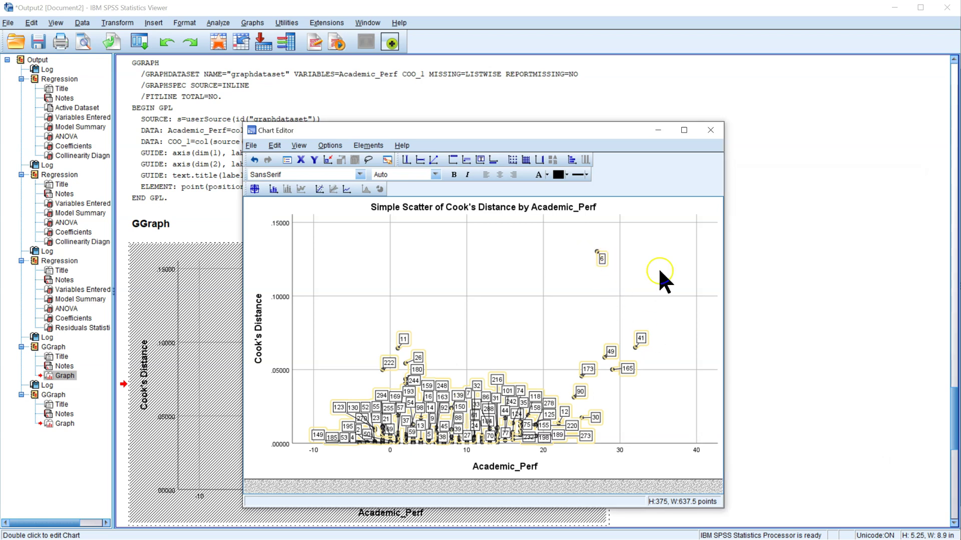
pyautogui.click(710, 130)
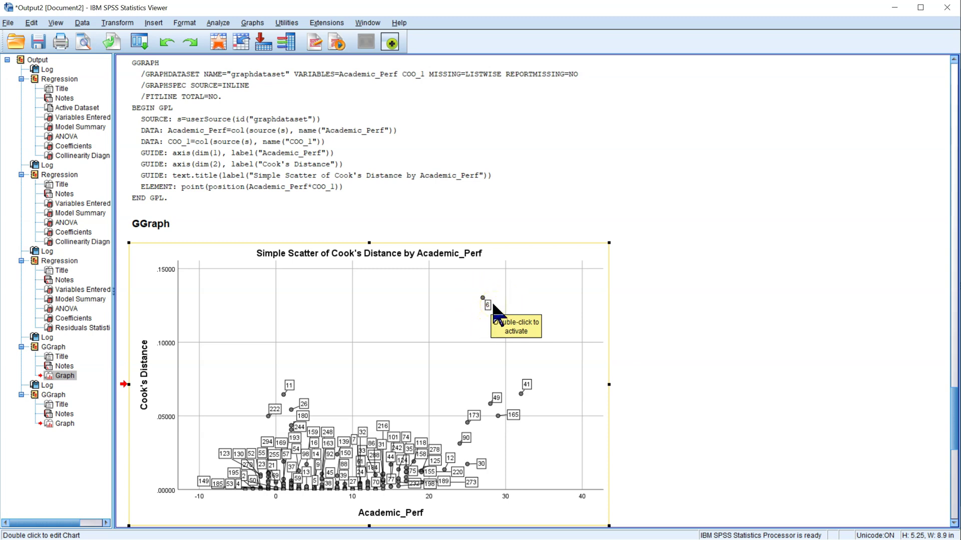
pyautogui.doubleClick(494, 307)
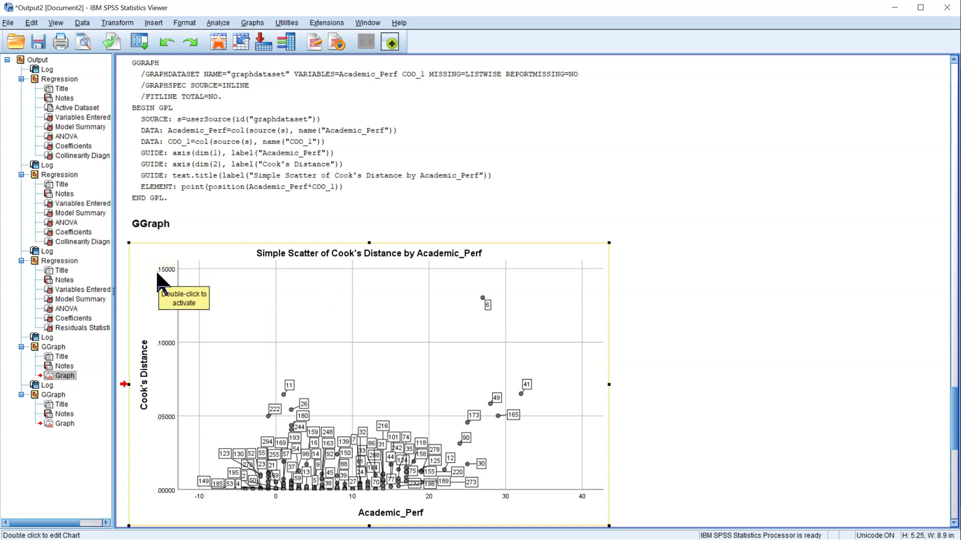
pyautogui.click(484, 286)
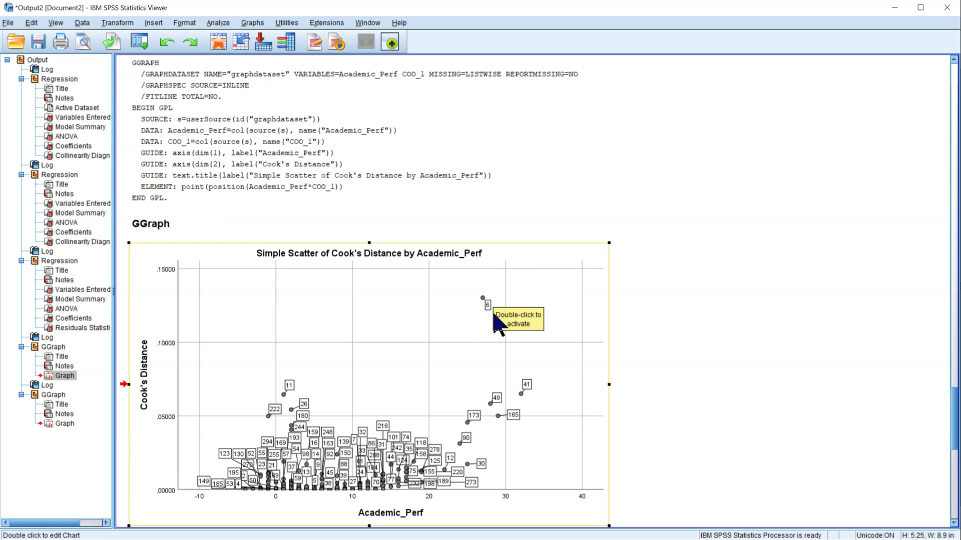
pyautogui.click(495, 307)
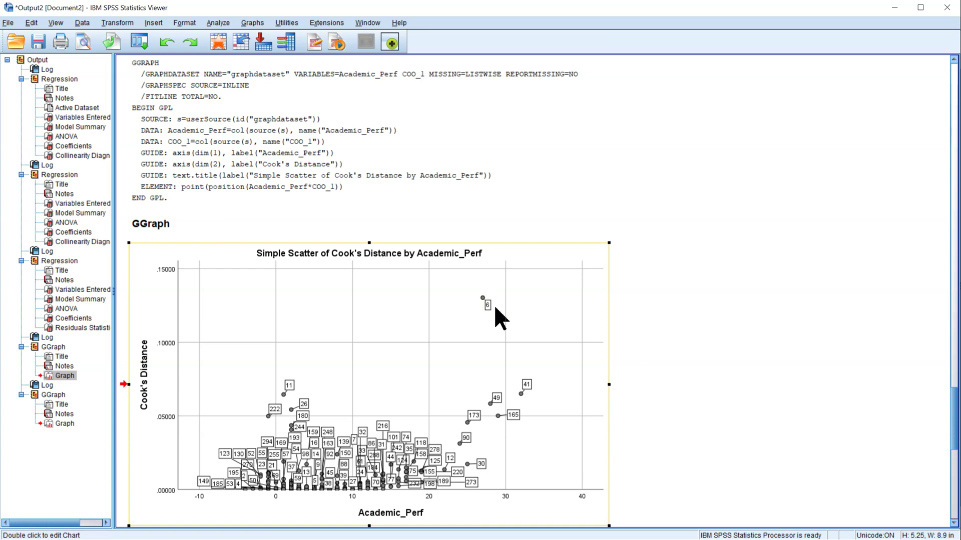
pyautogui.click(496, 308)
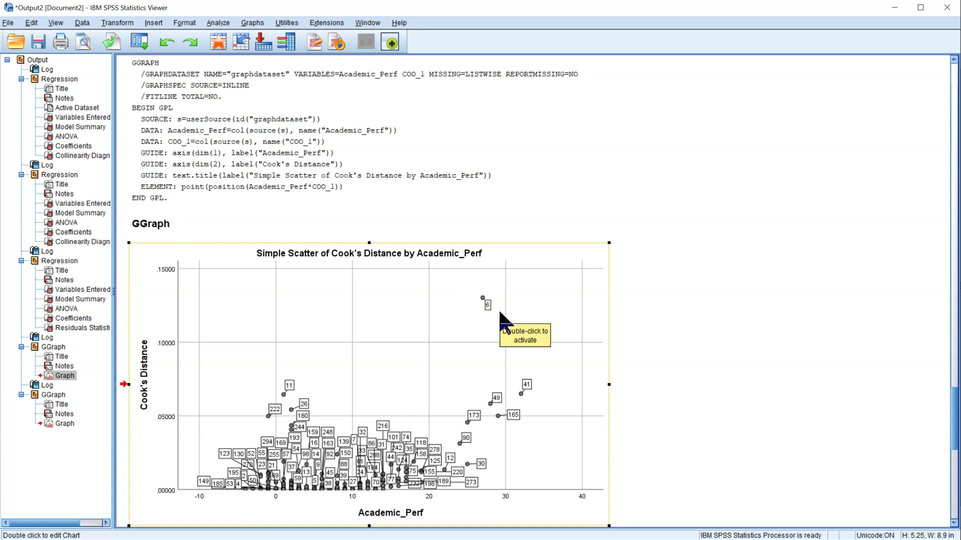
pyautogui.click(487, 288)
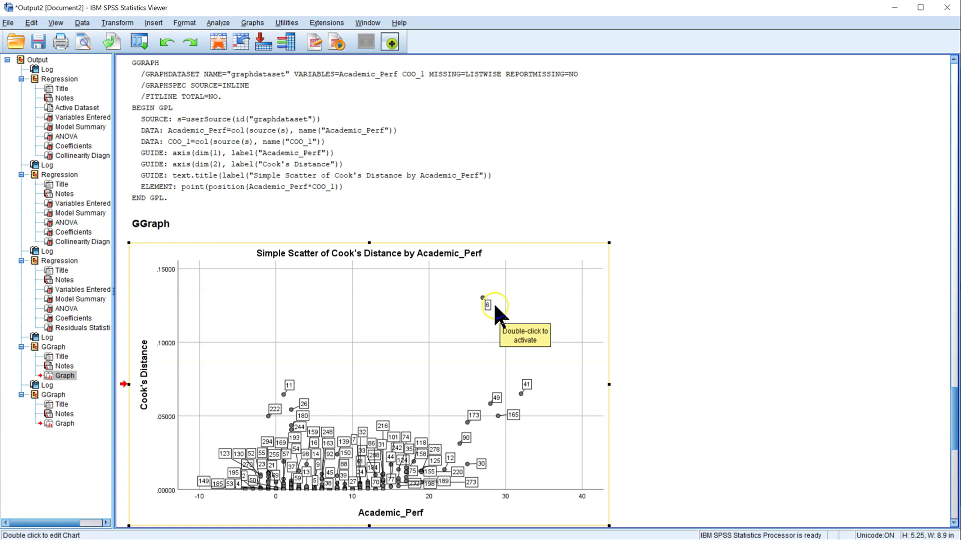